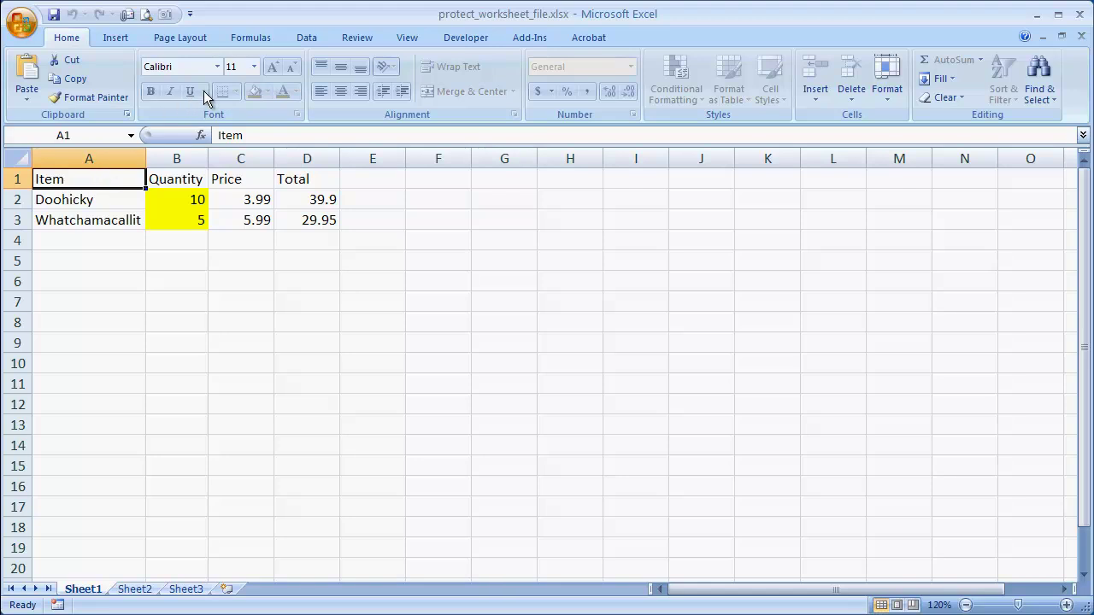
- Replace the existing modify password with a new confirmed password and save over protect_worksheet_file.xlsx
key(F12)
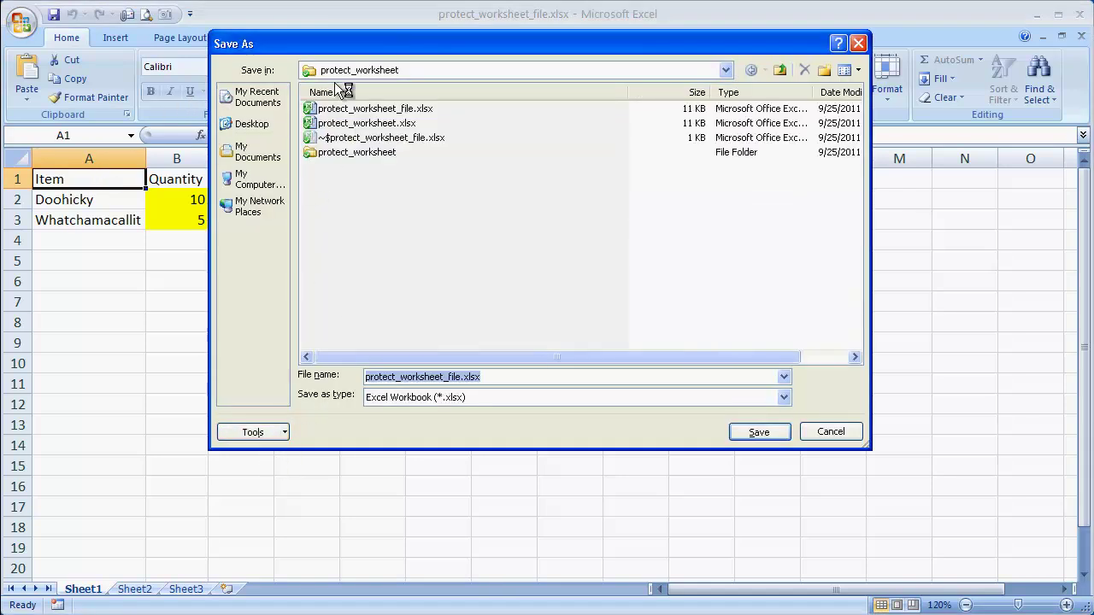
click(285, 433)
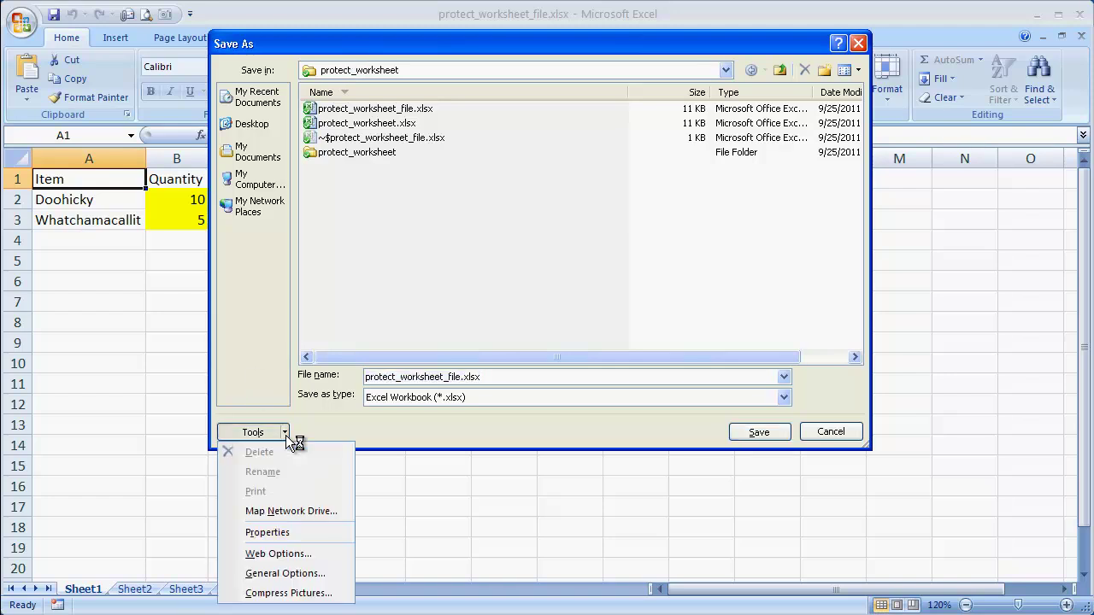
click(293, 574)
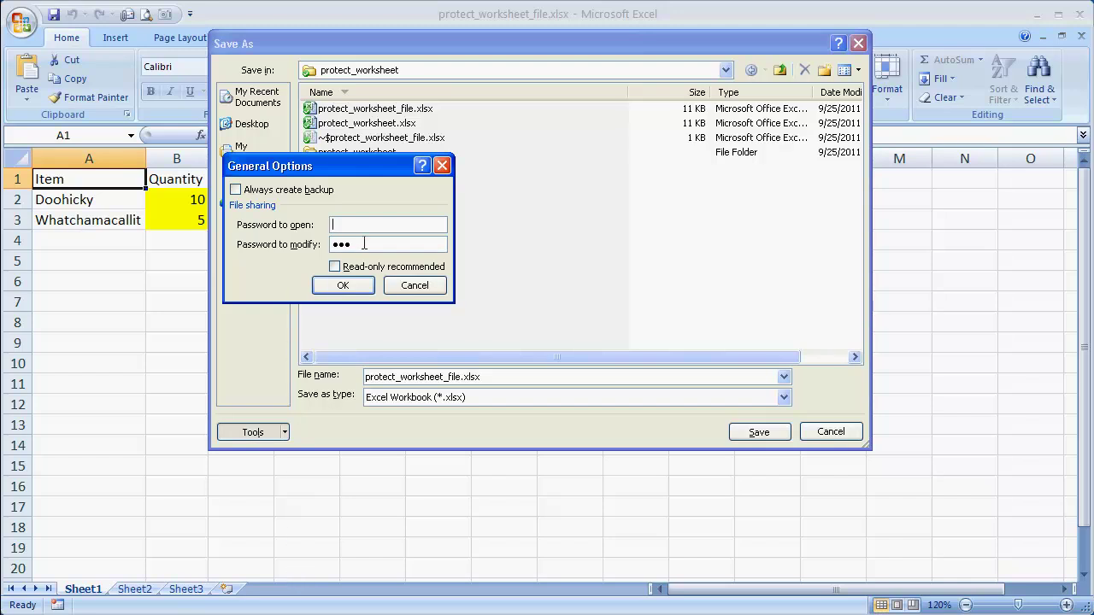
key(Tab)
key(BackSpace)
text(abc)
click(346, 287)
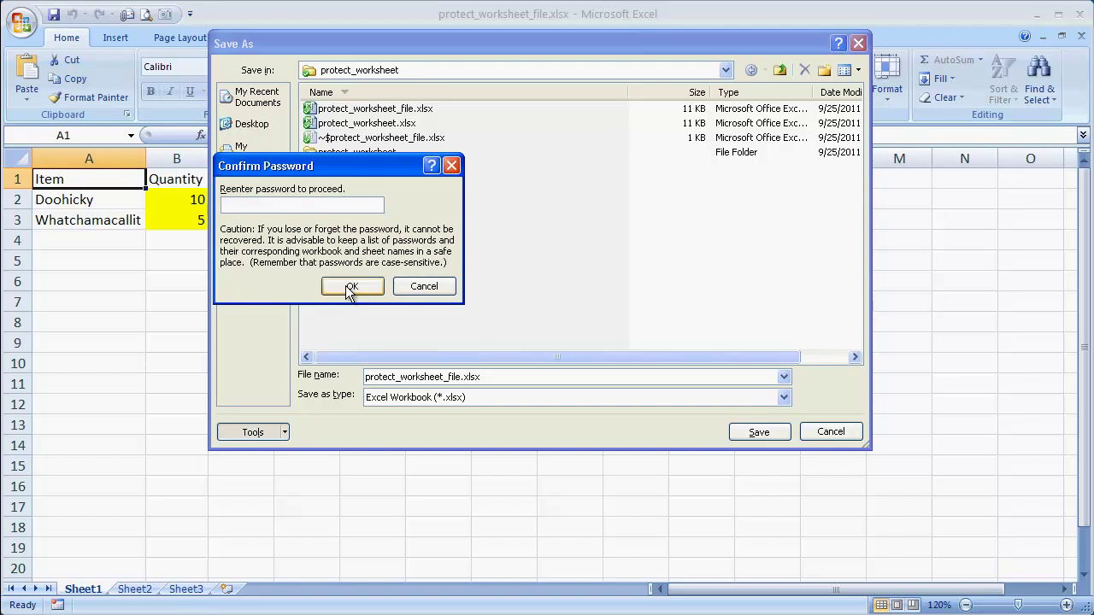
text(abc)
click(353, 286)
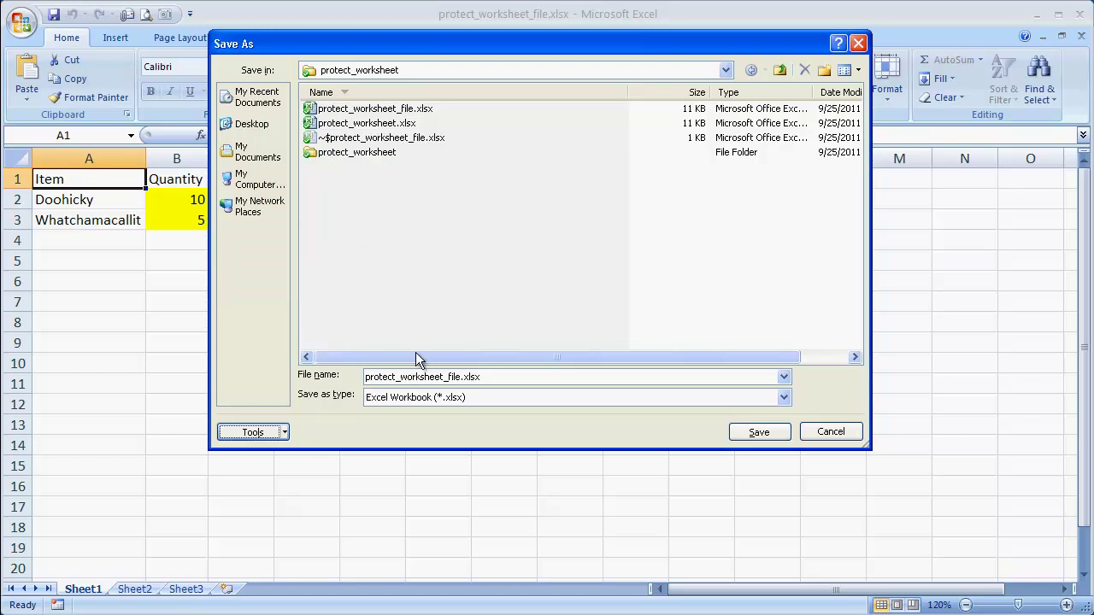
click(748, 435)
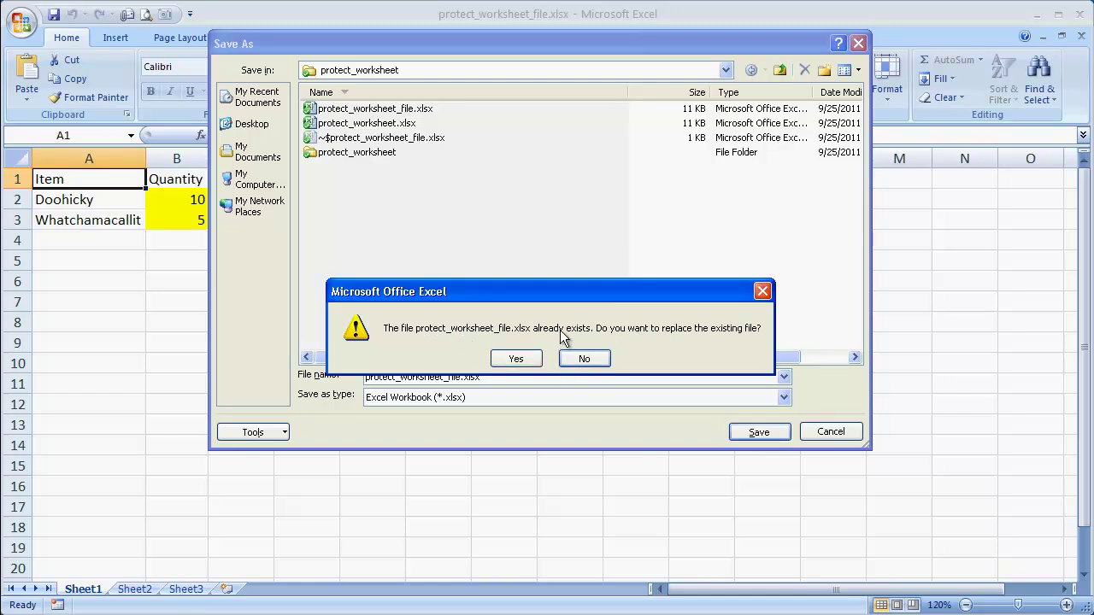
click(518, 359)
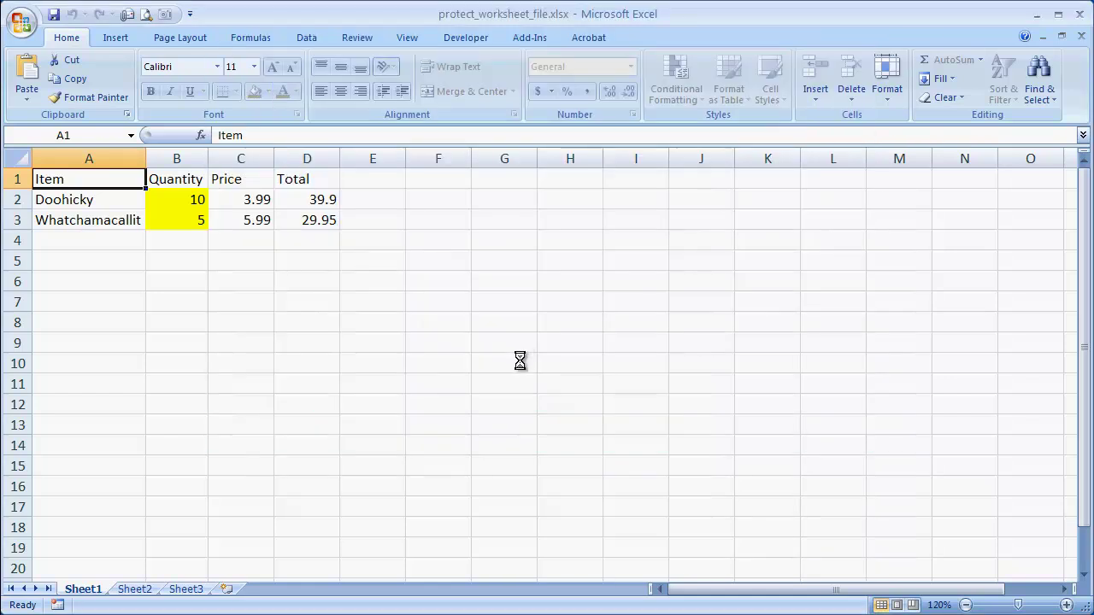
- Close the workbook and reopen it by entering its password
click(1079, 37)
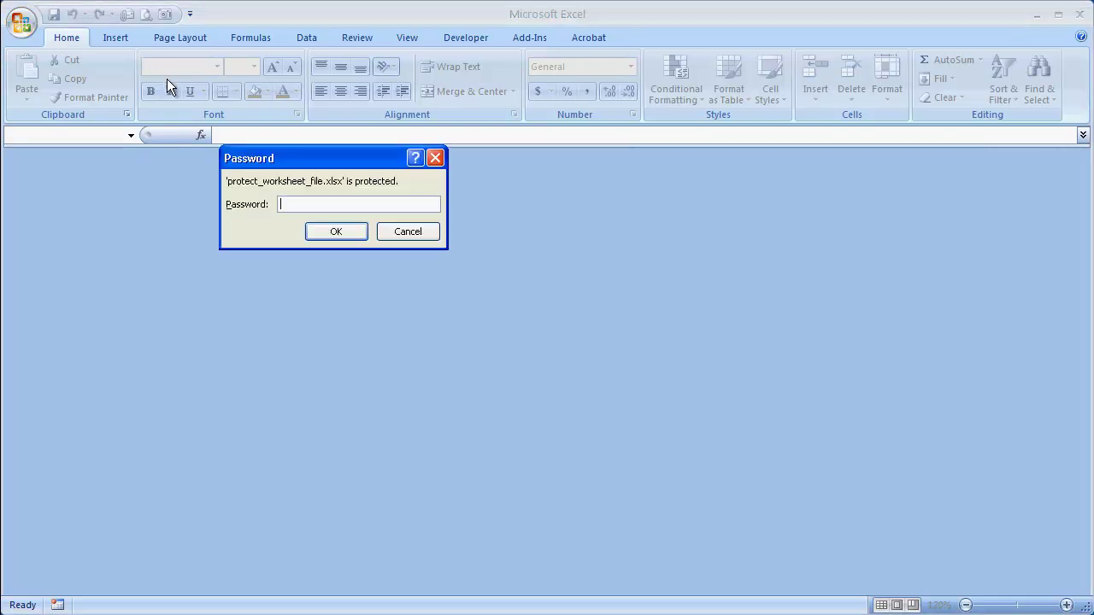
drag(301, 154, 383, 214)
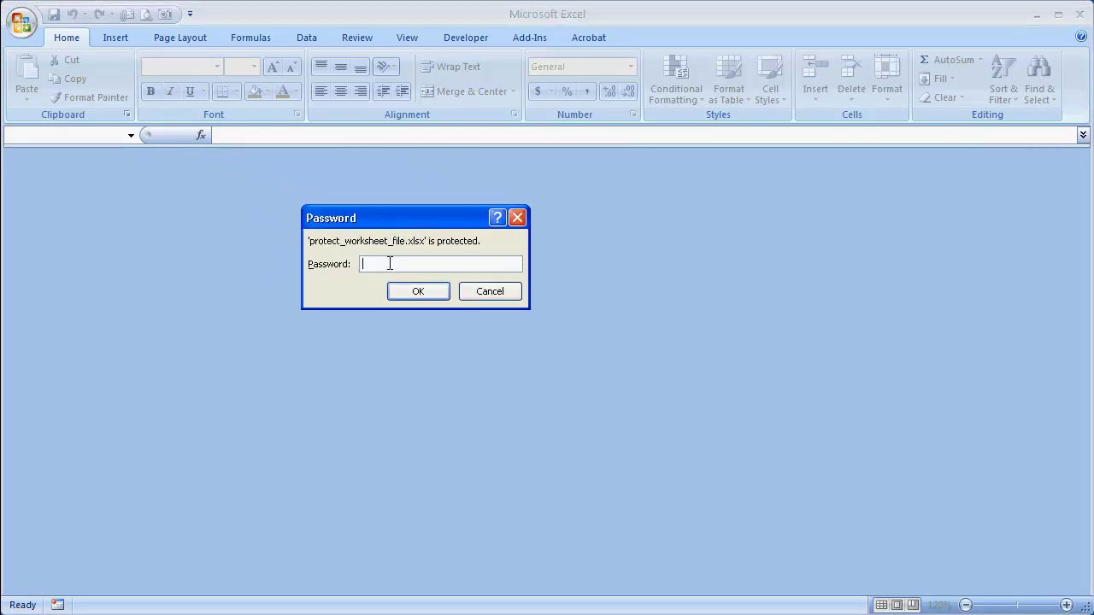
text(123)
key(Return)
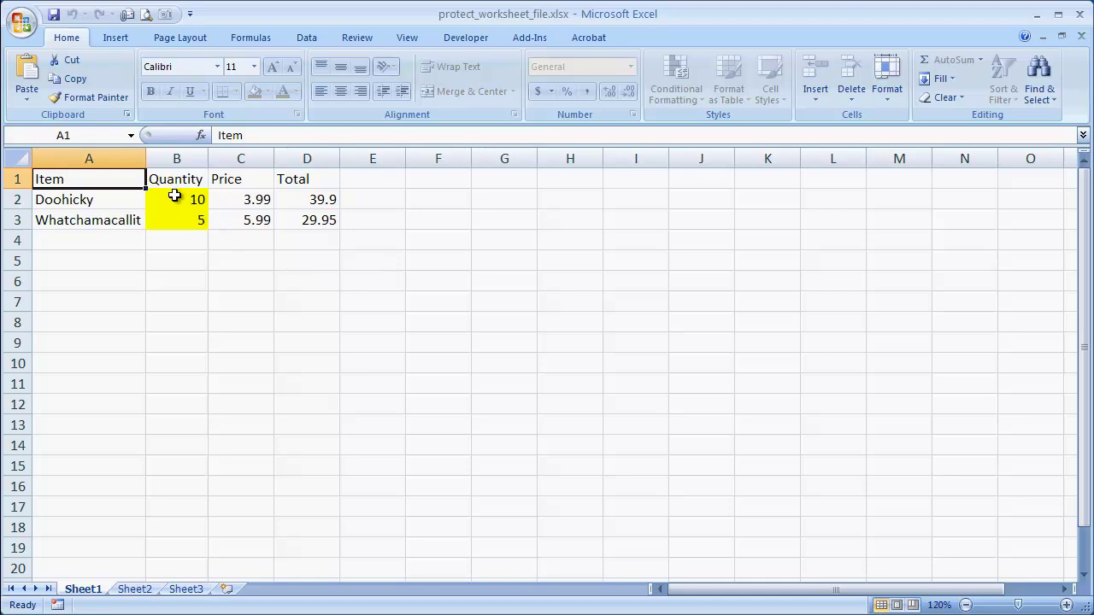
- Change Whatchamacallit's quantity in B3 to 10, then restore it to 5
click(175, 197)
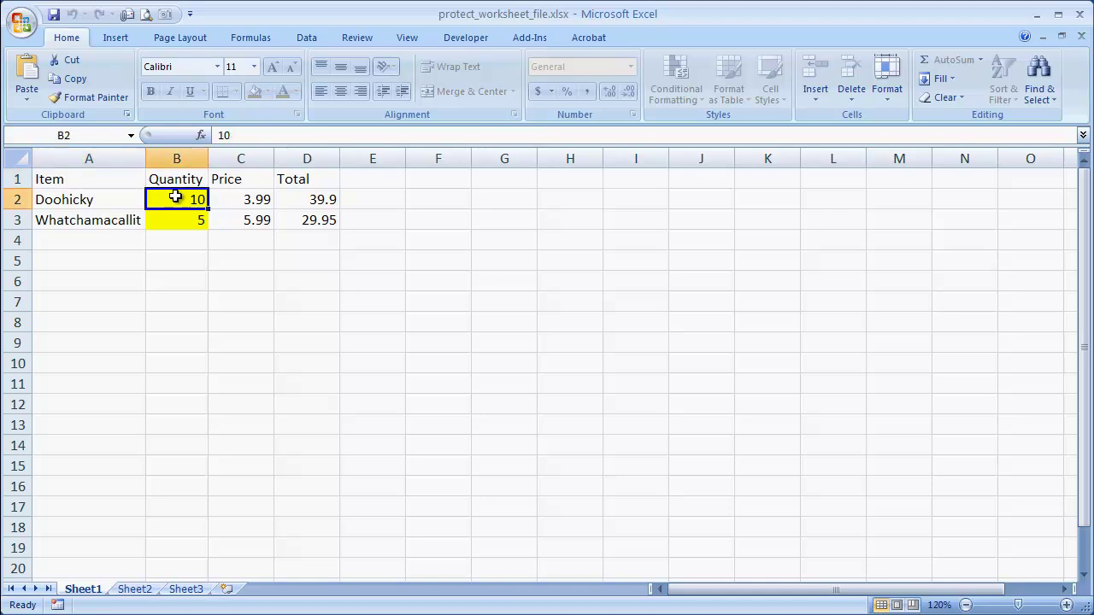
click(178, 220)
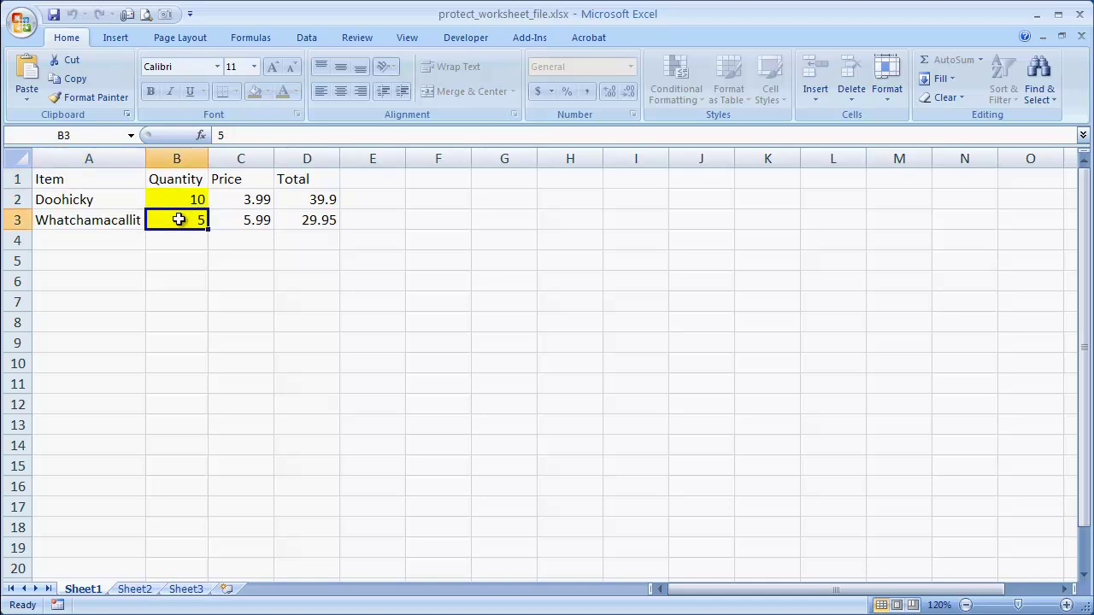
text(10)
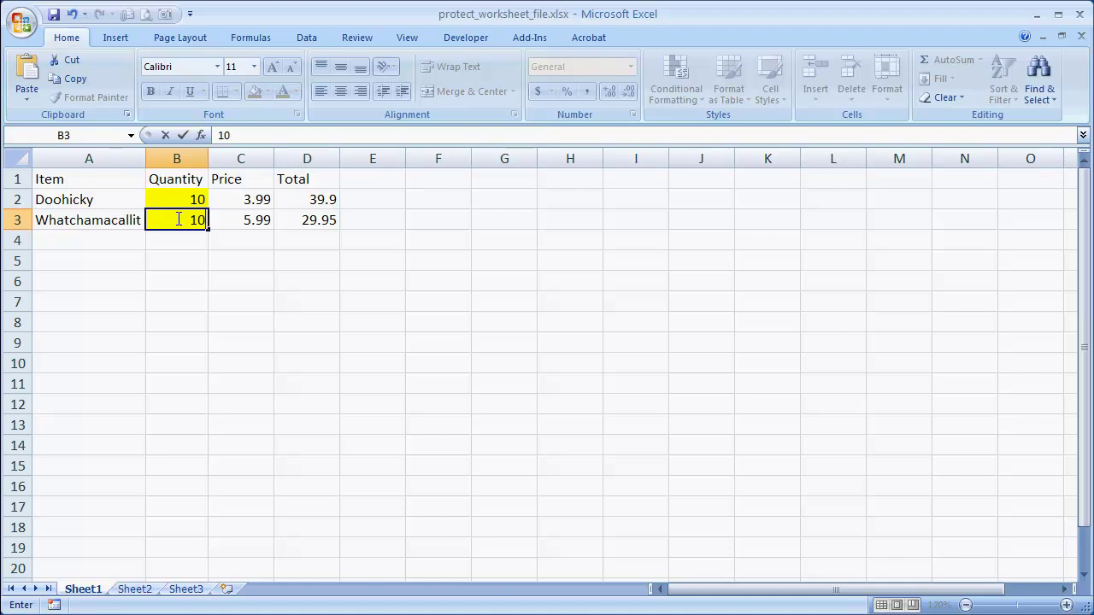
key(Return)
click(179, 220)
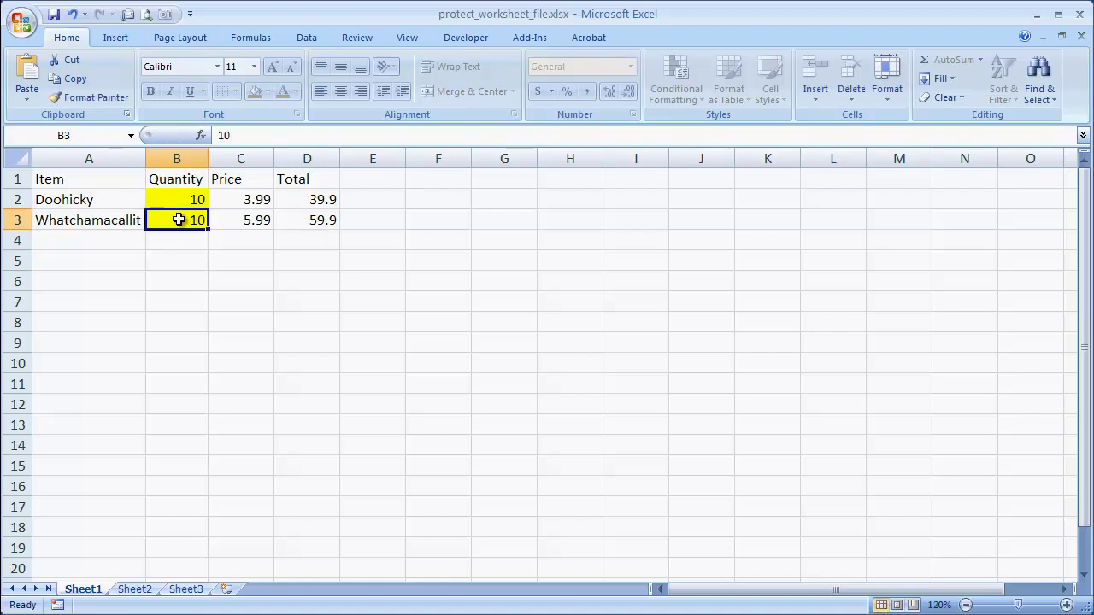
text(5)
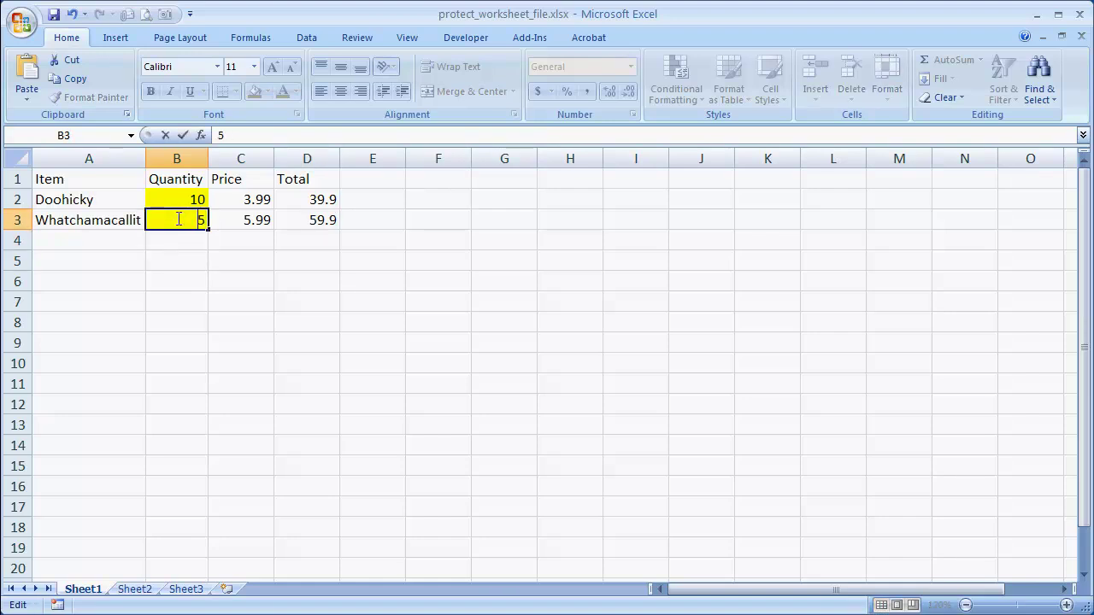
key(Return)
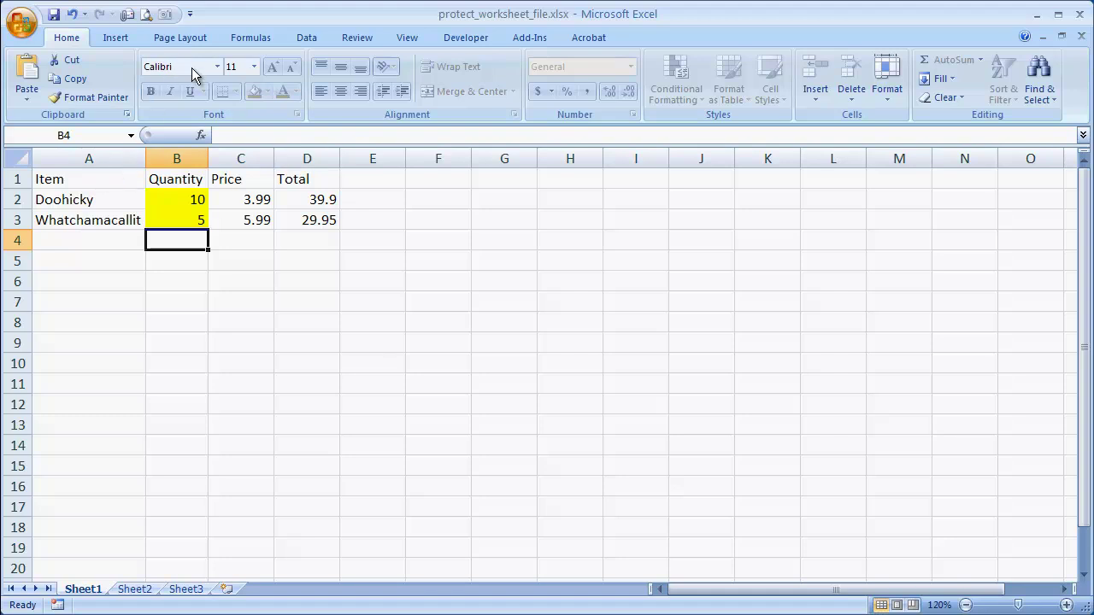
- Re-save over protect_worksheet_file.xlsx with the open password cleared and a confirmed password to modify
key(F12)
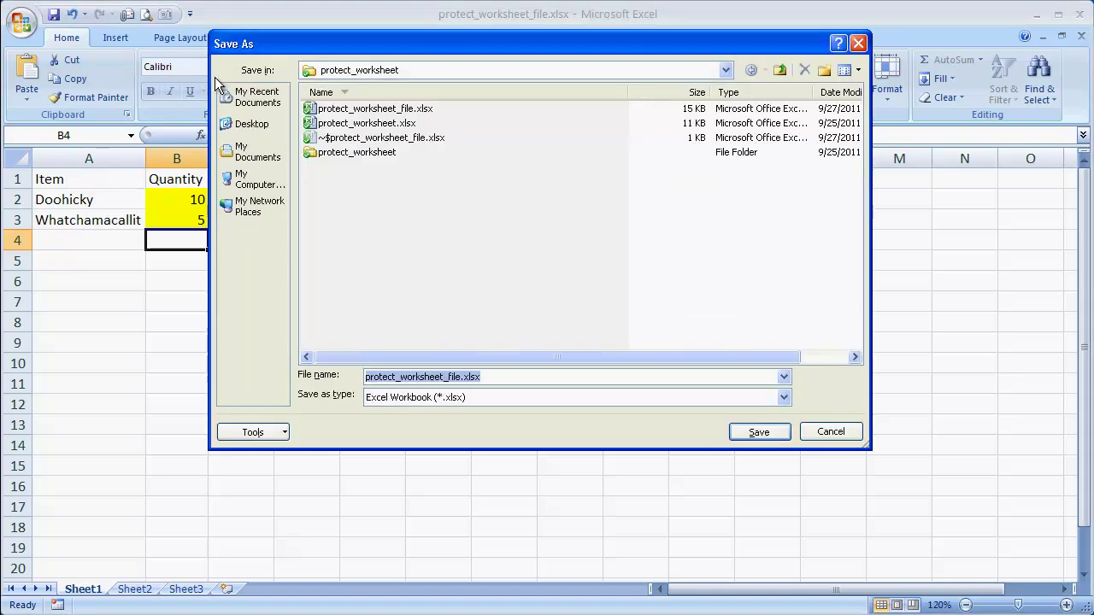
click(284, 434)
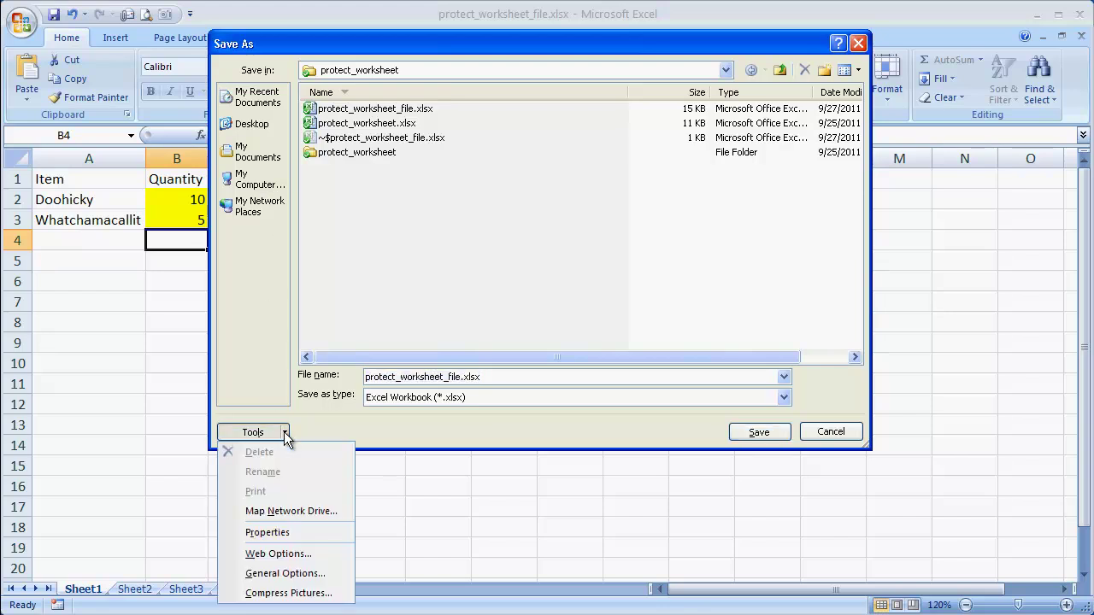
click(304, 570)
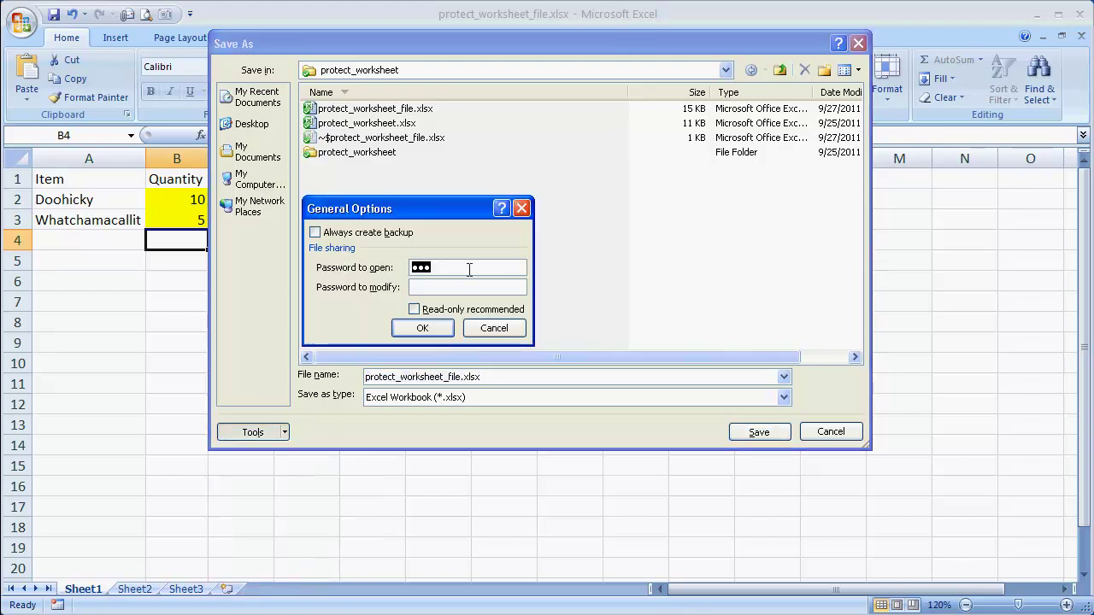
key(BackSpace)
click(427, 287)
text(123)
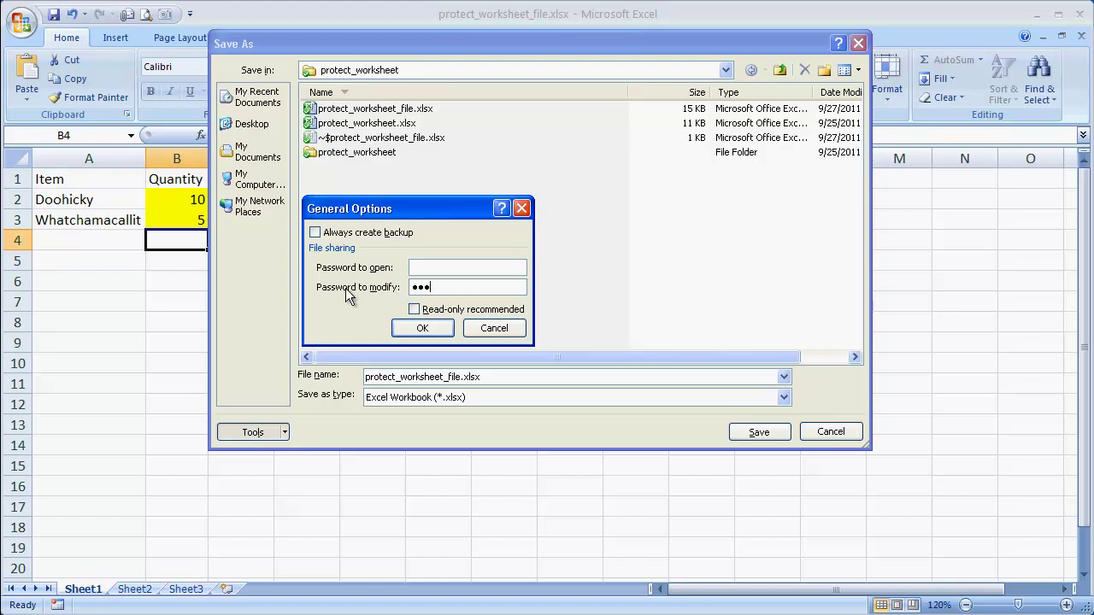
click(439, 330)
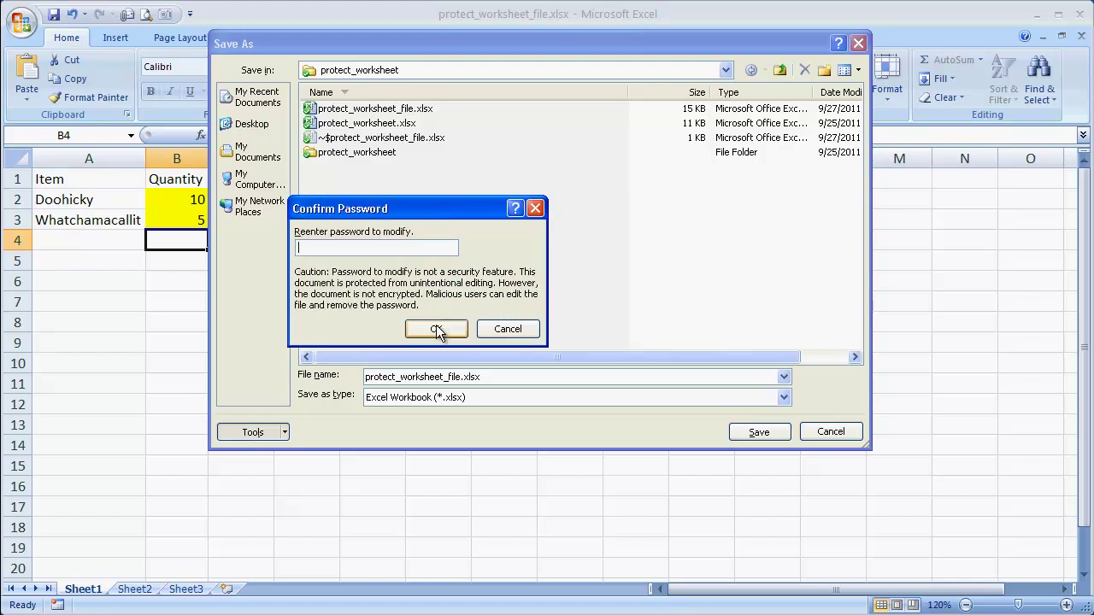
text(abc)
click(434, 327)
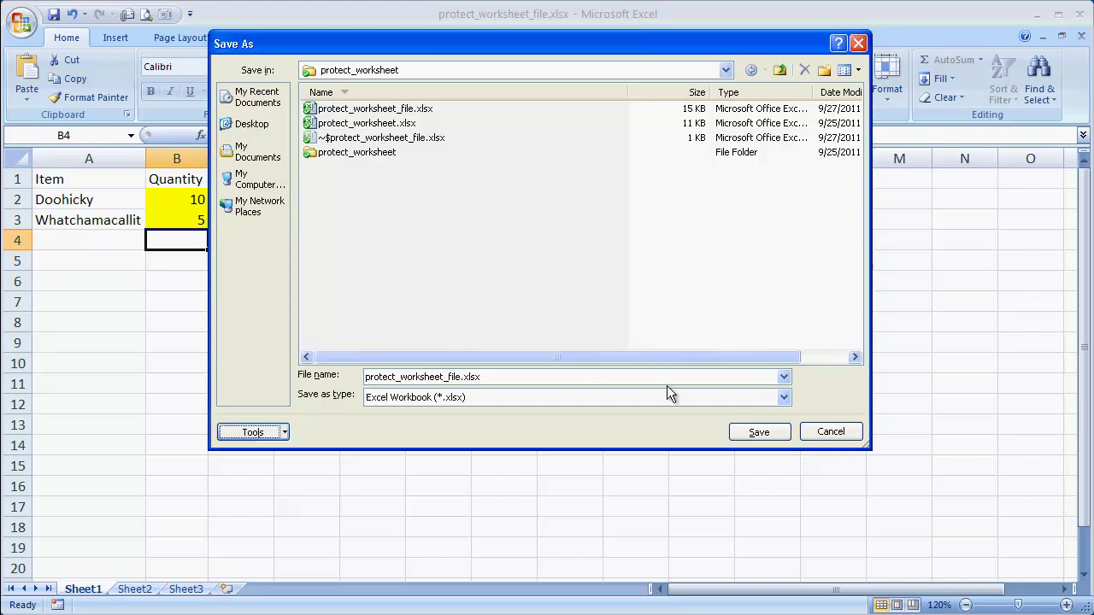
click(769, 434)
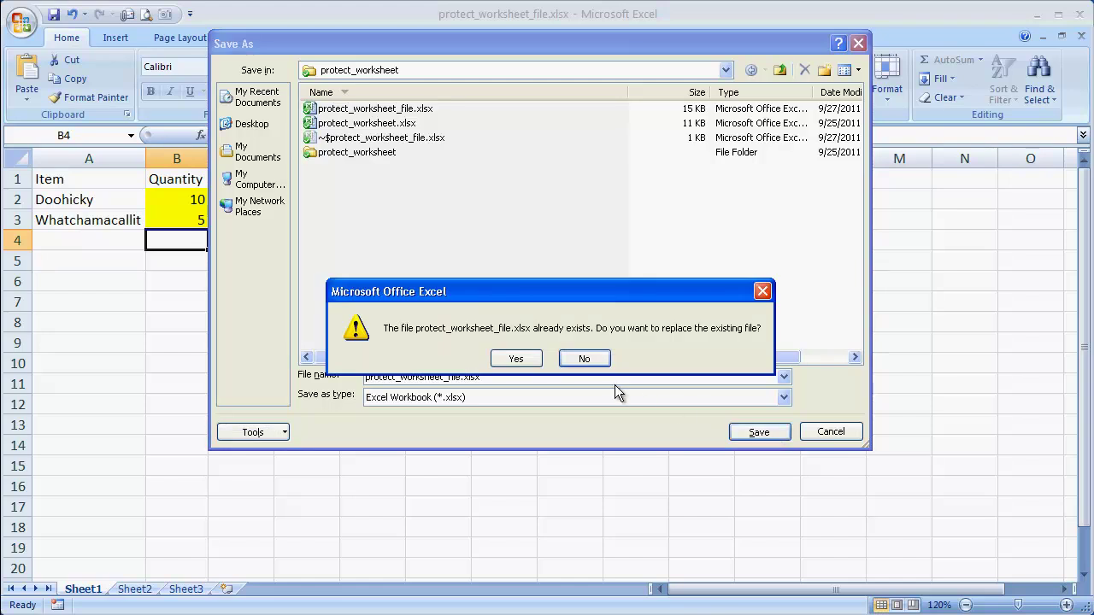
click(516, 360)
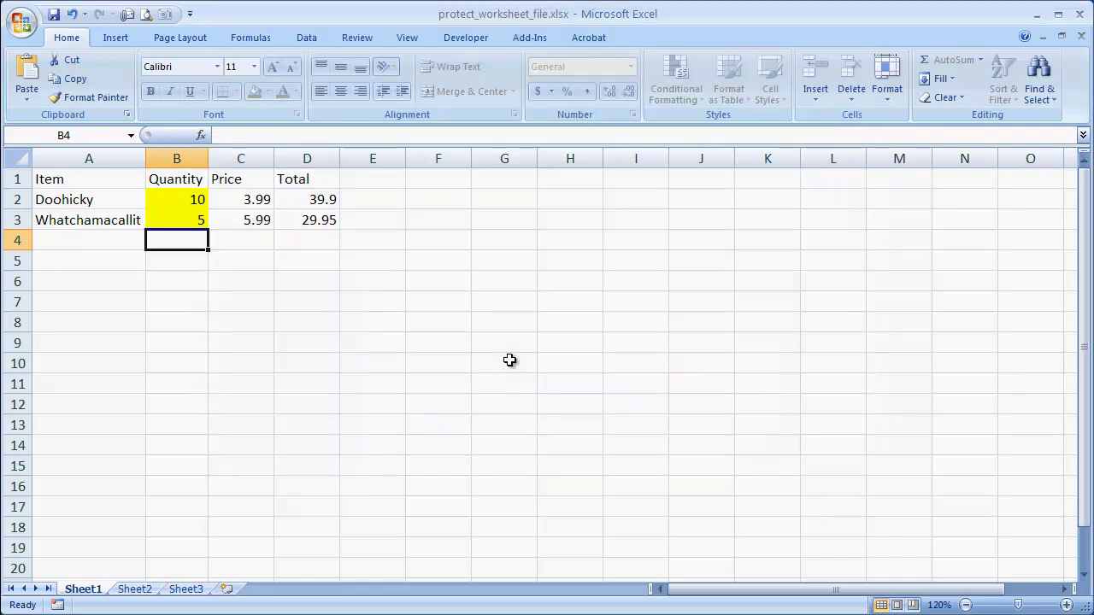
- Reopen the workbook read-only and change Whatchamacallit's quantity in B3 to 10, totalling 59.9
click(1081, 37)
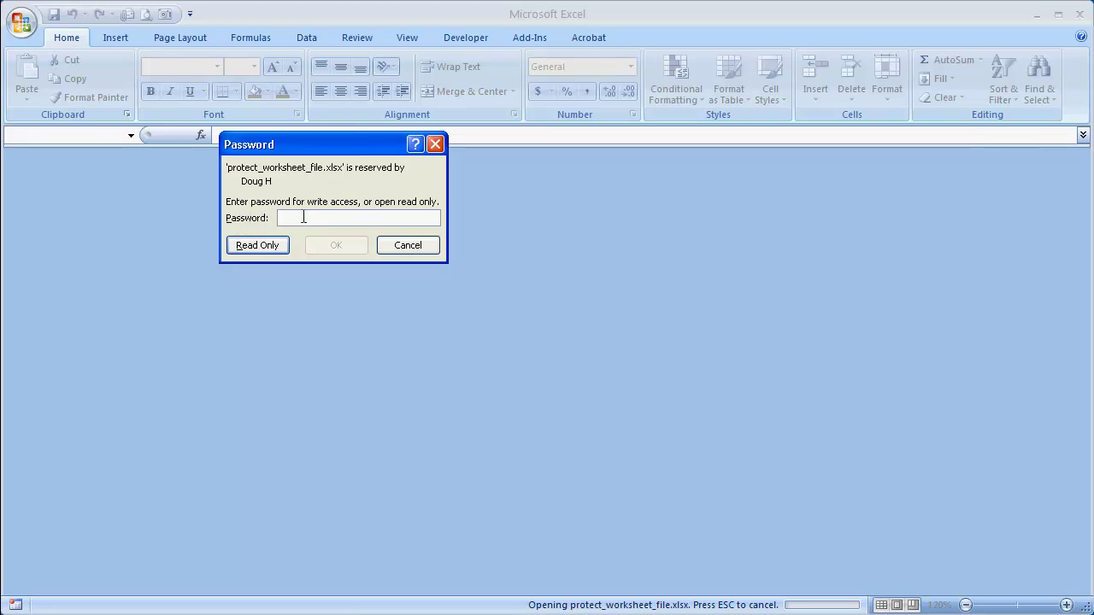
click(249, 245)
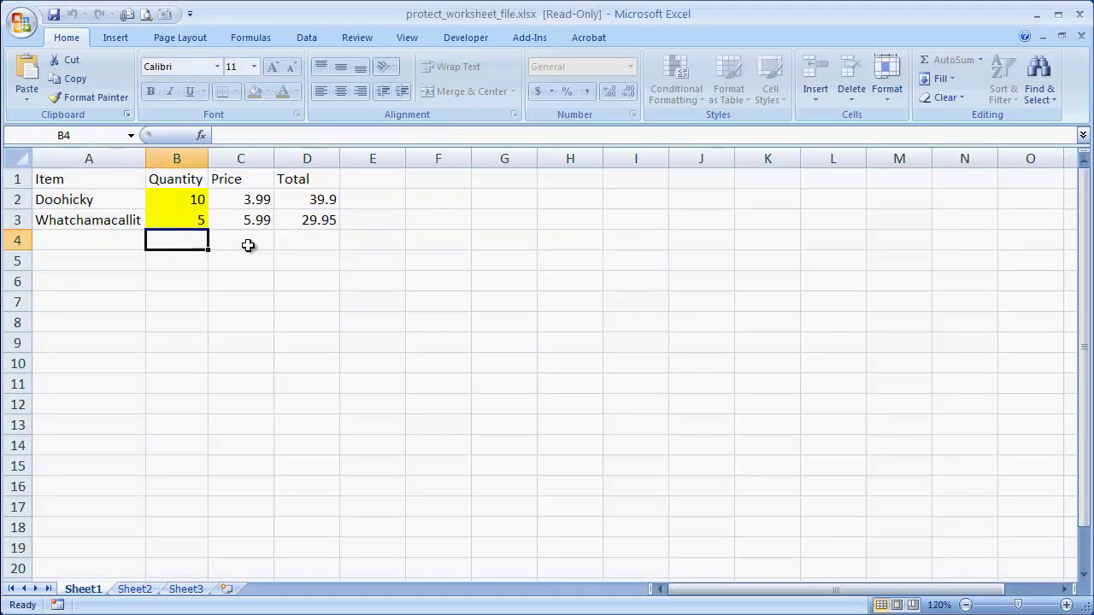
click(190, 222)
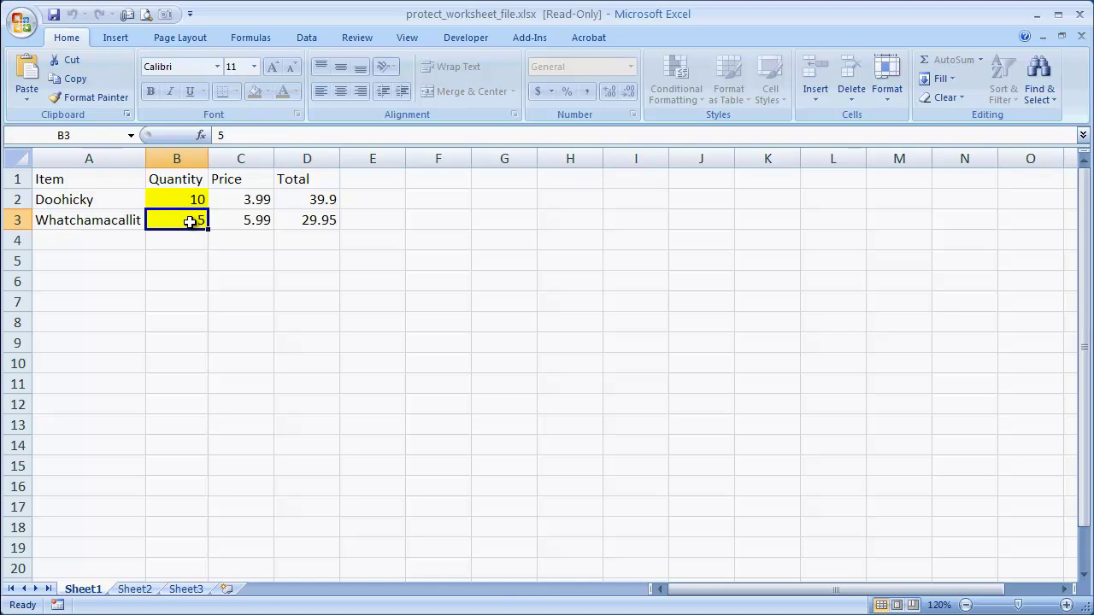
text(10)
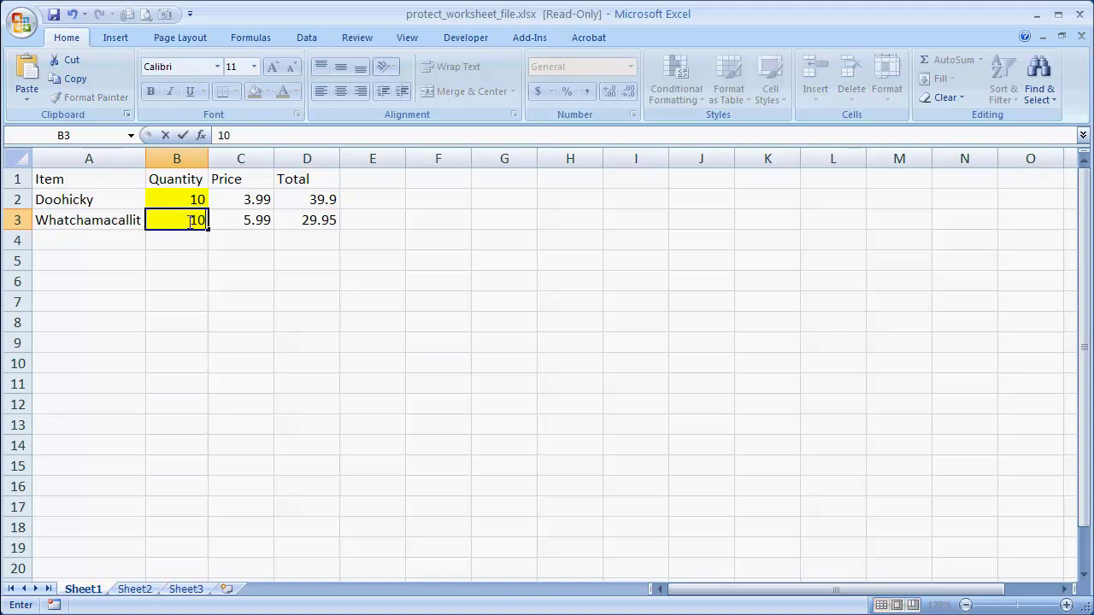
key(Return)
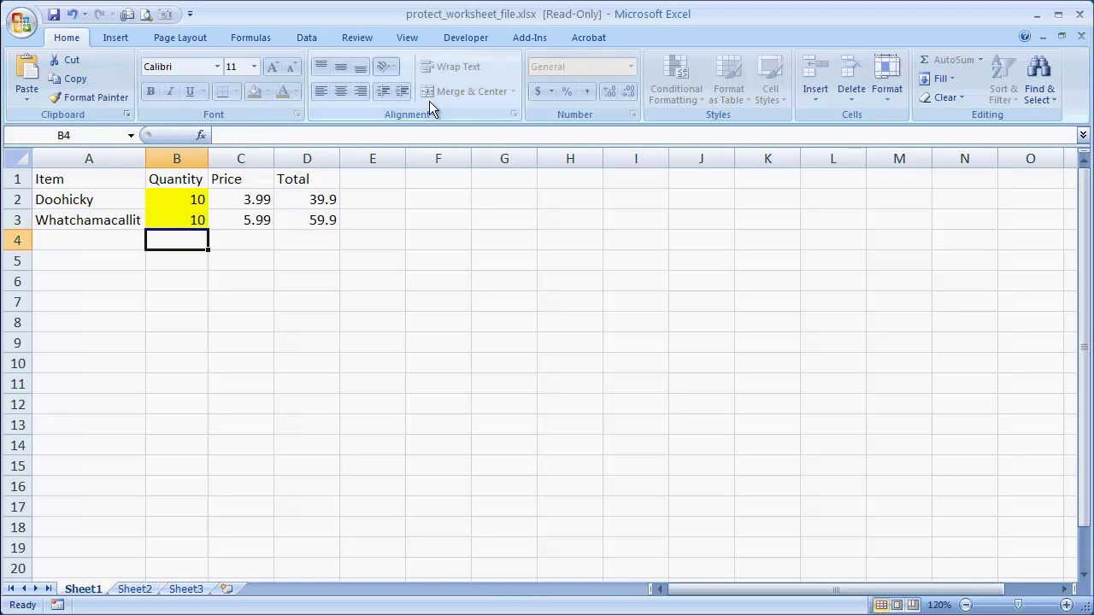
- Attempt saving the change, accept the read-only refusal, cancel the copy, and close without saving
click(1081, 37)
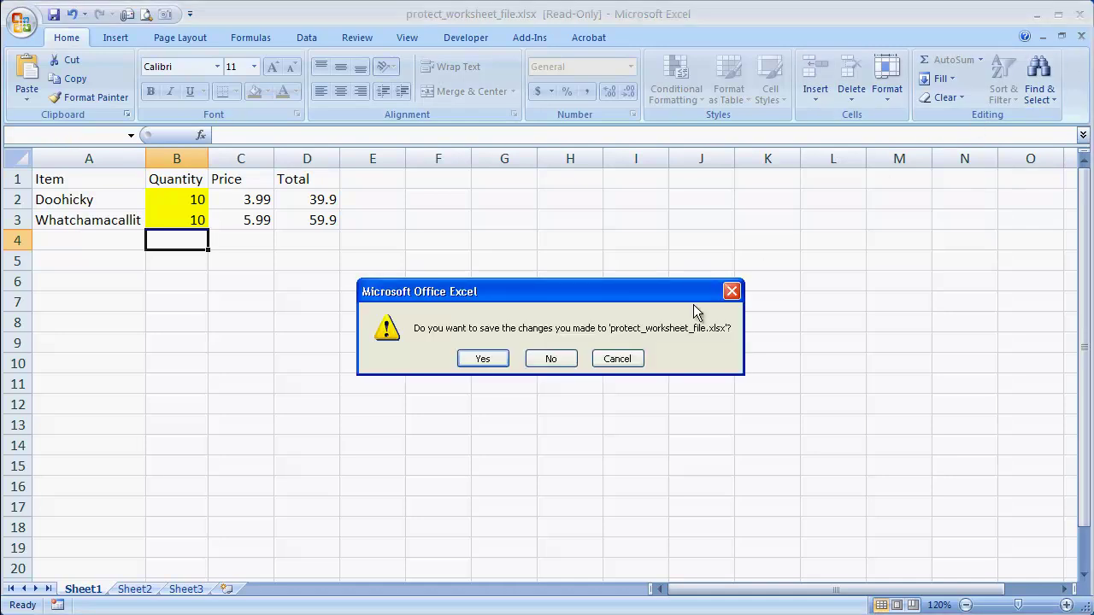
click(484, 359)
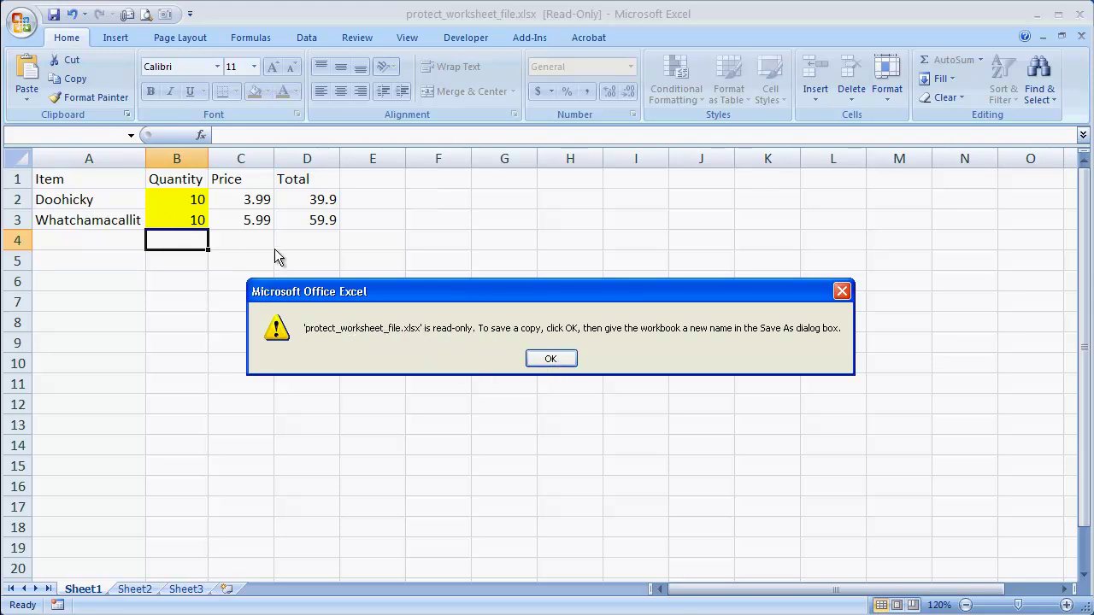
click(550, 358)
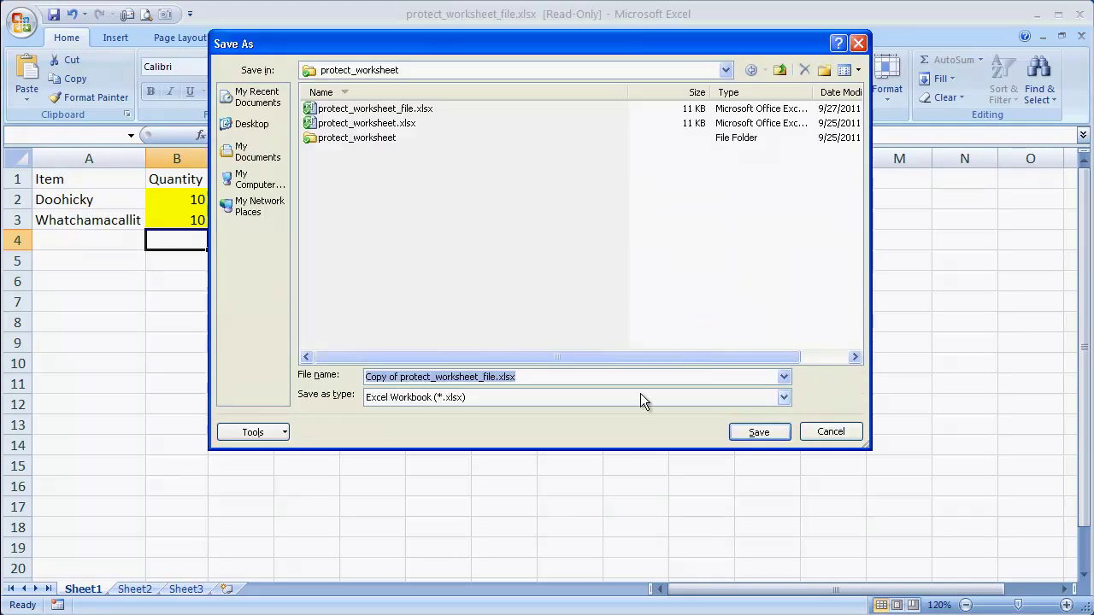
click(825, 437)
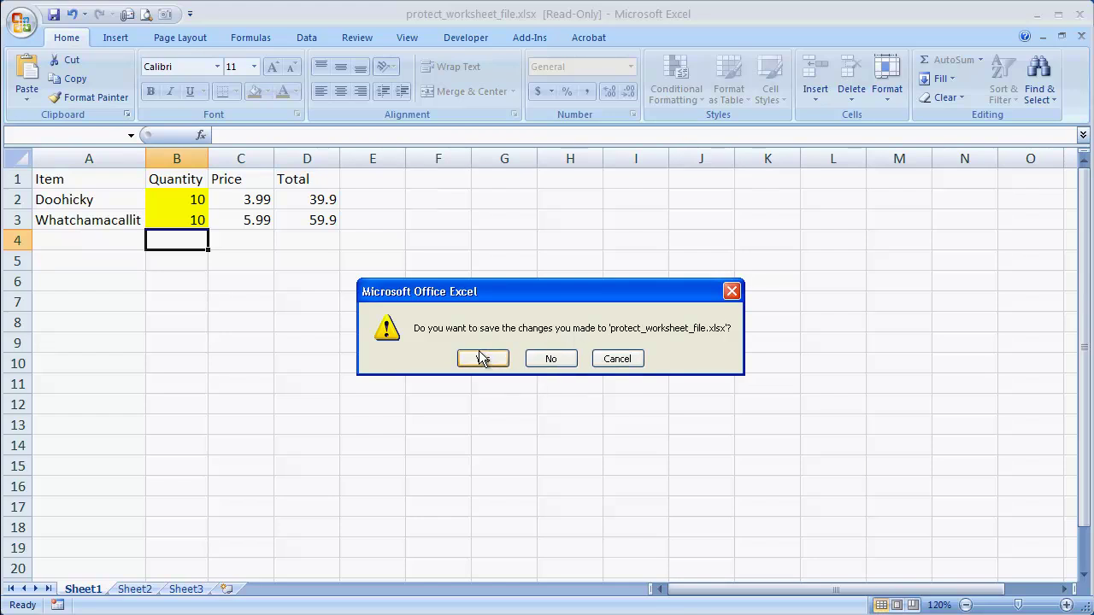
click(546, 362)
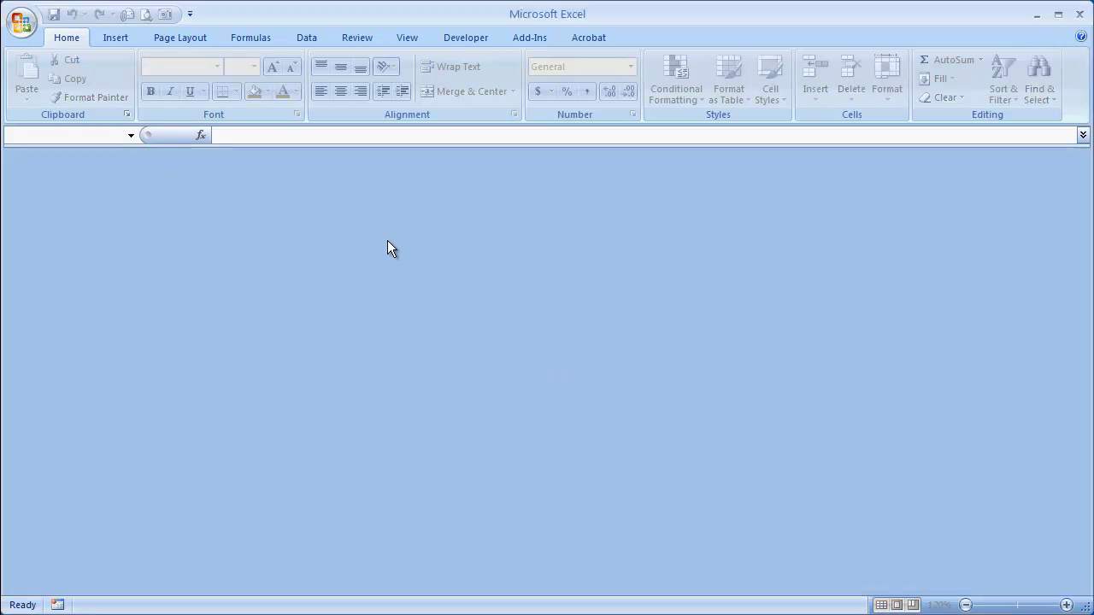